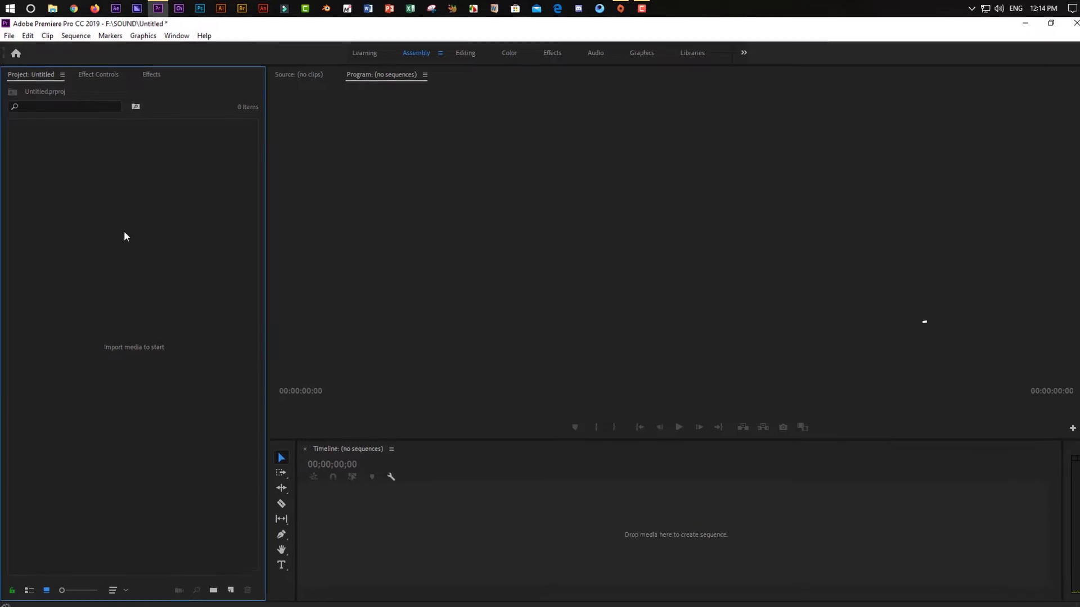
- Import the desert-road clip Pexels Videos 1572378 and create a matching sequence from it
double_click(124, 232)
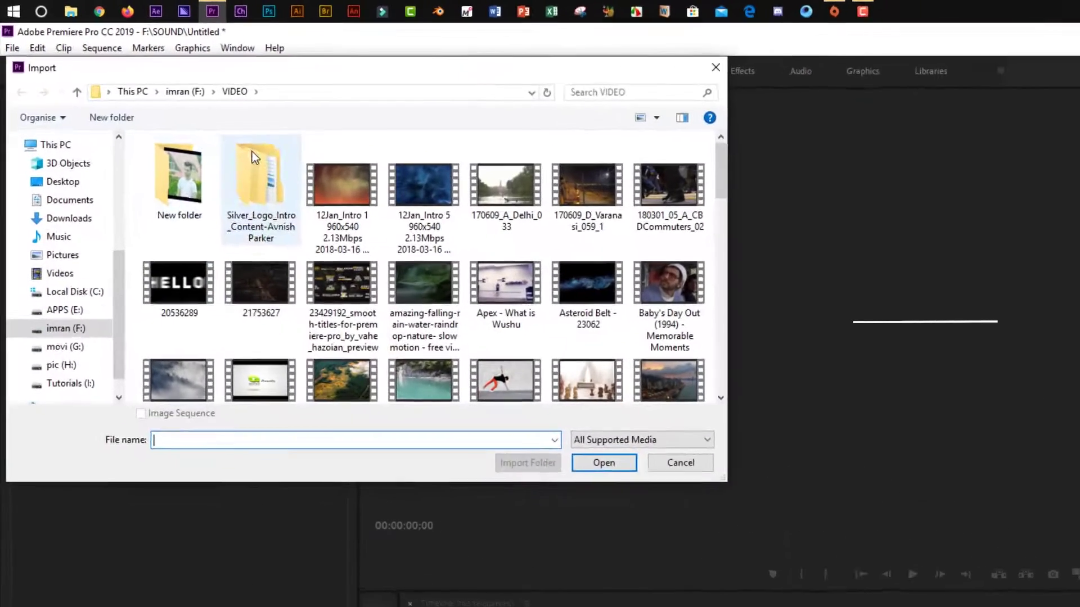
scroll(315, 369, "down", 5)
scroll(316, 370, "down", 3)
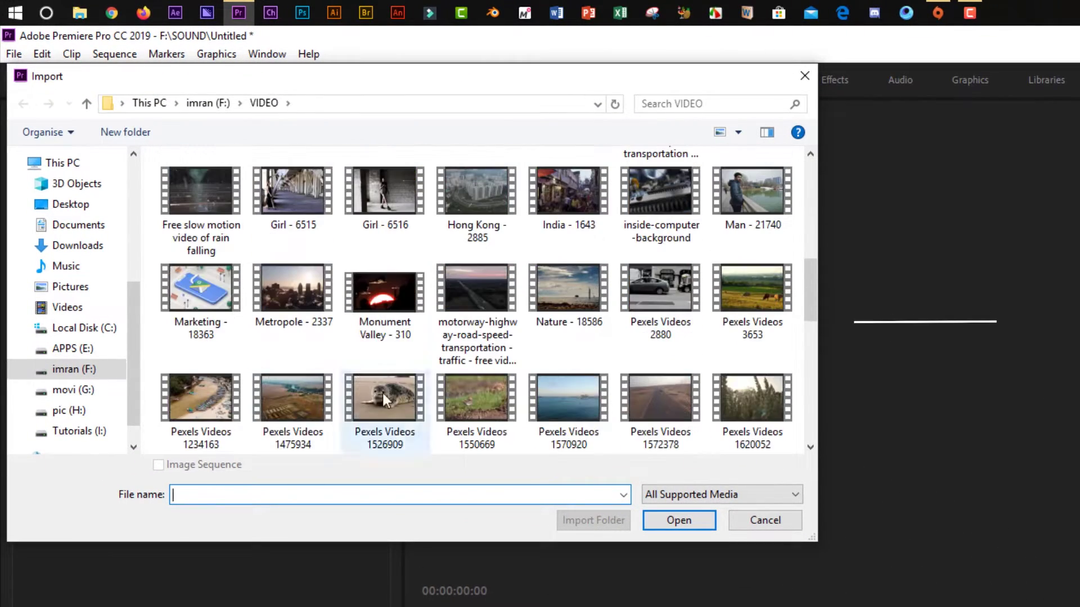
left_click(493, 282)
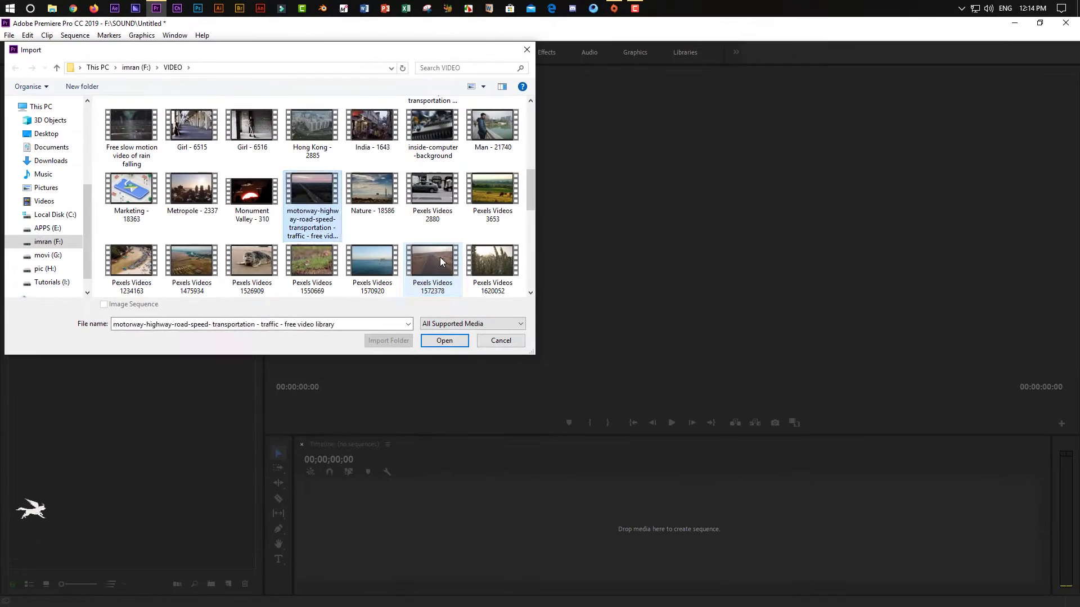
left_click(672, 393)
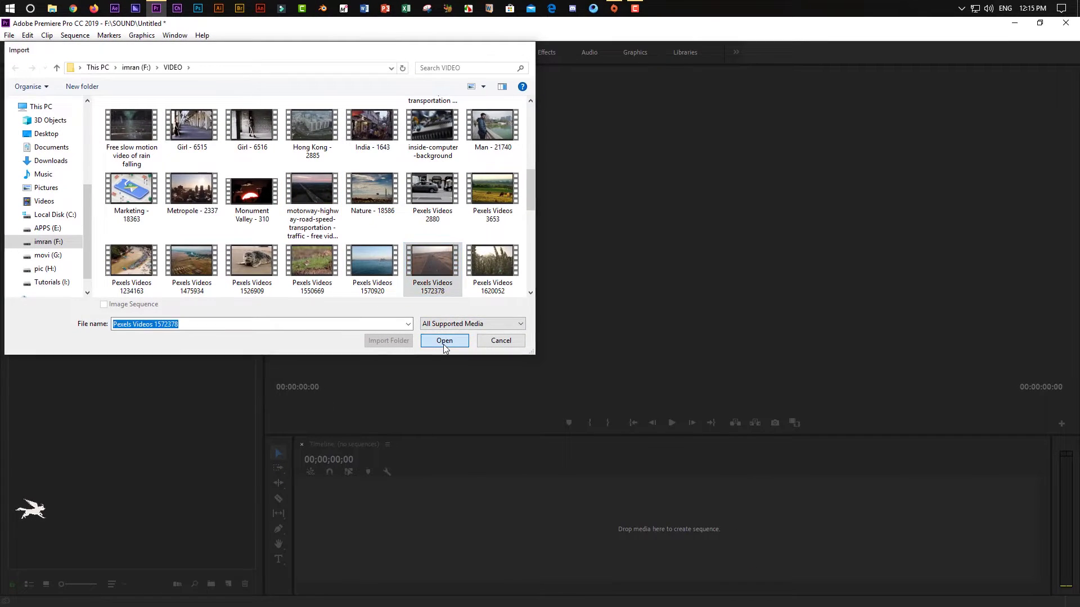
left_click(444, 341)
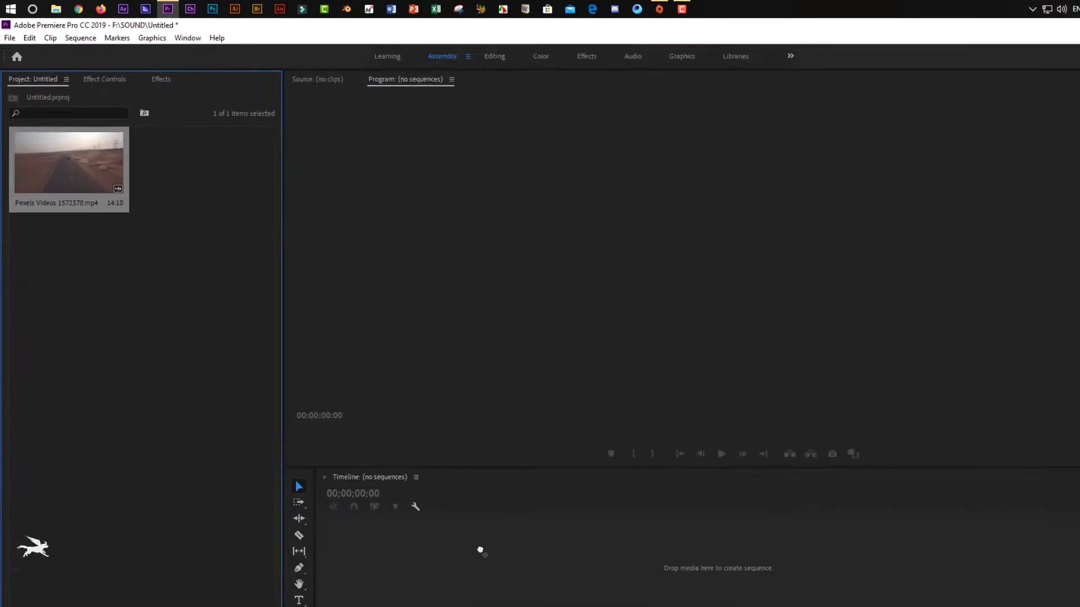
left_click_drag(481, 551, 481, 551)
left_click_drag(450, 475, 394, 462)
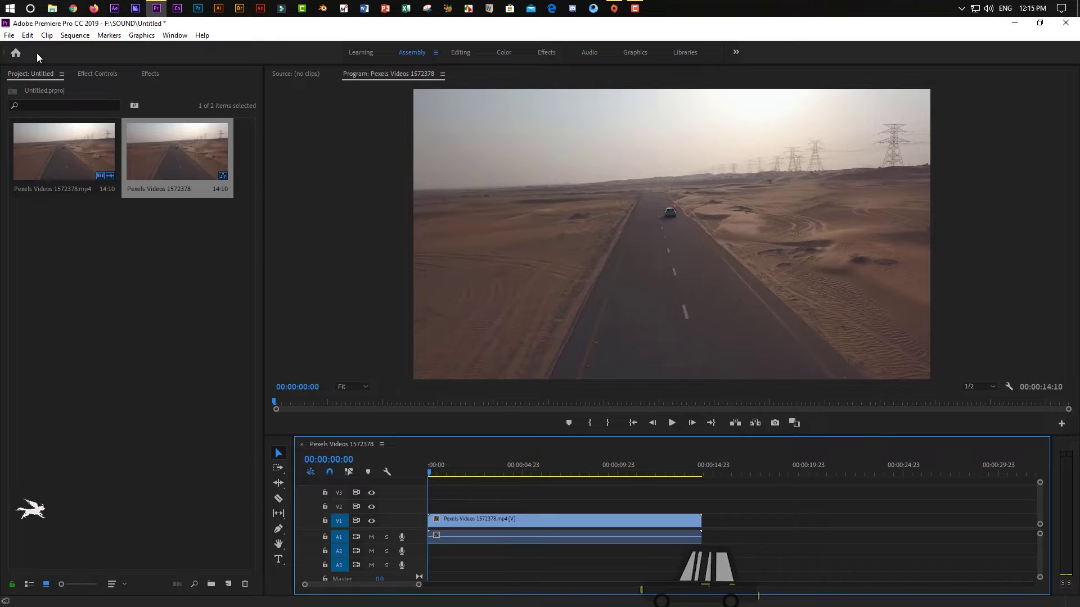
- Launch Avro Keyboard and place an empty text box on V2 over the desert clip
left_click(5, 6)
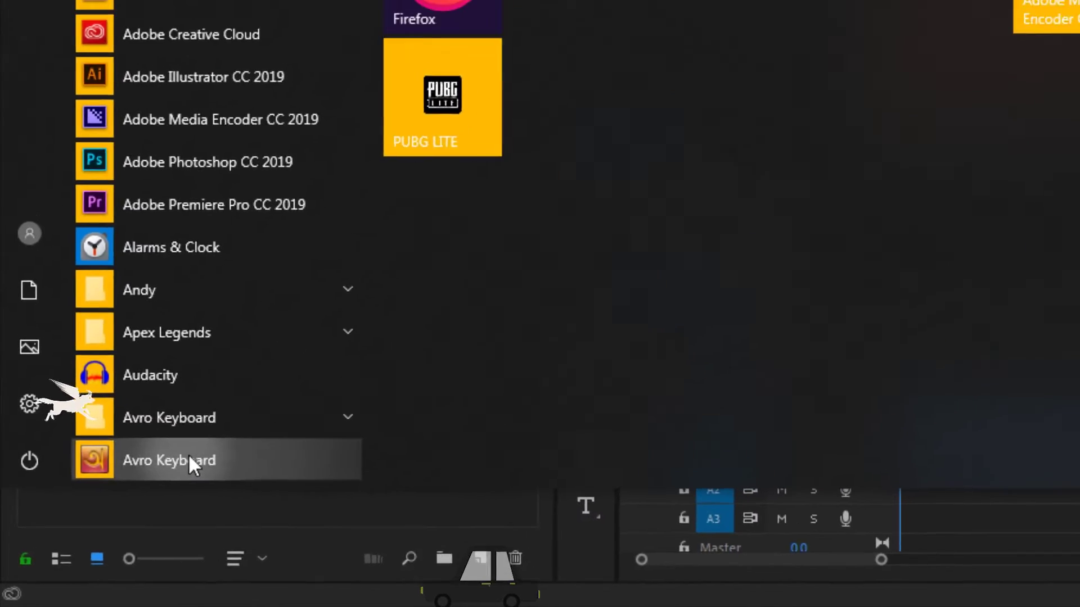
left_click(189, 459)
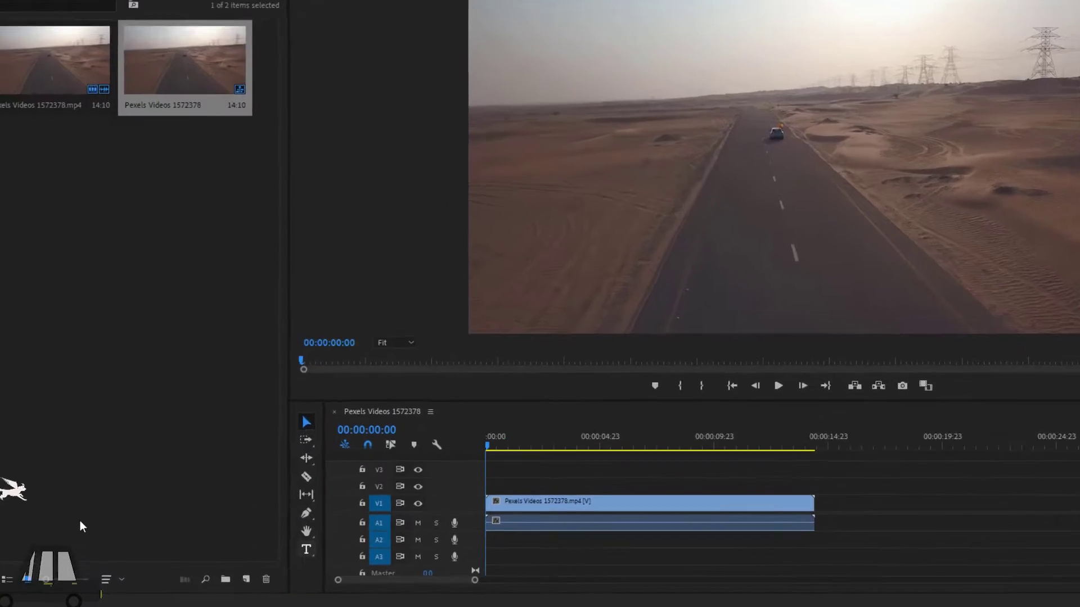
left_click(306, 549)
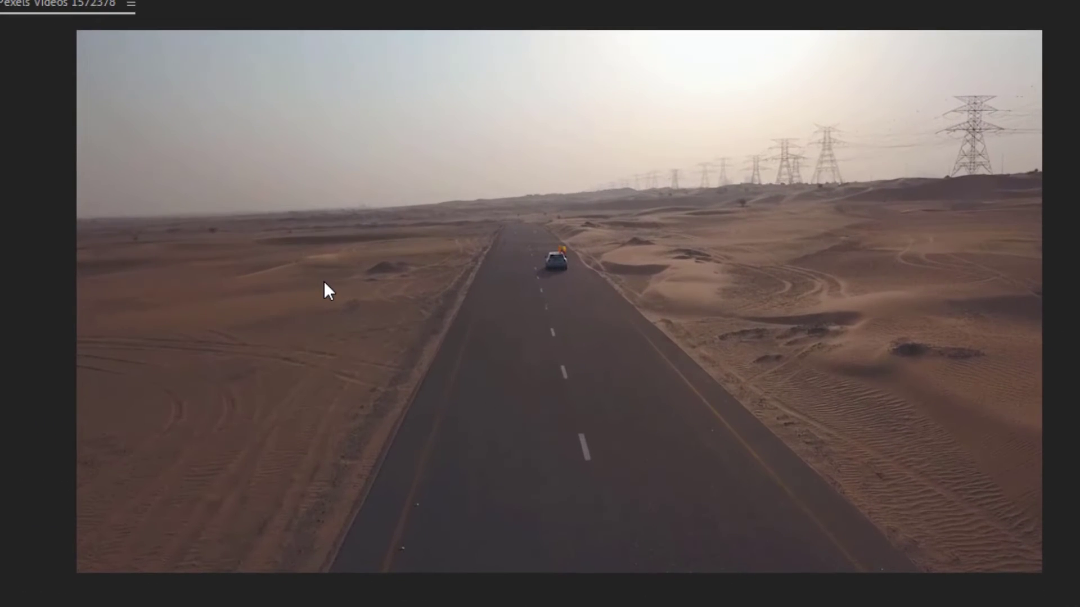
left_click(546, 225)
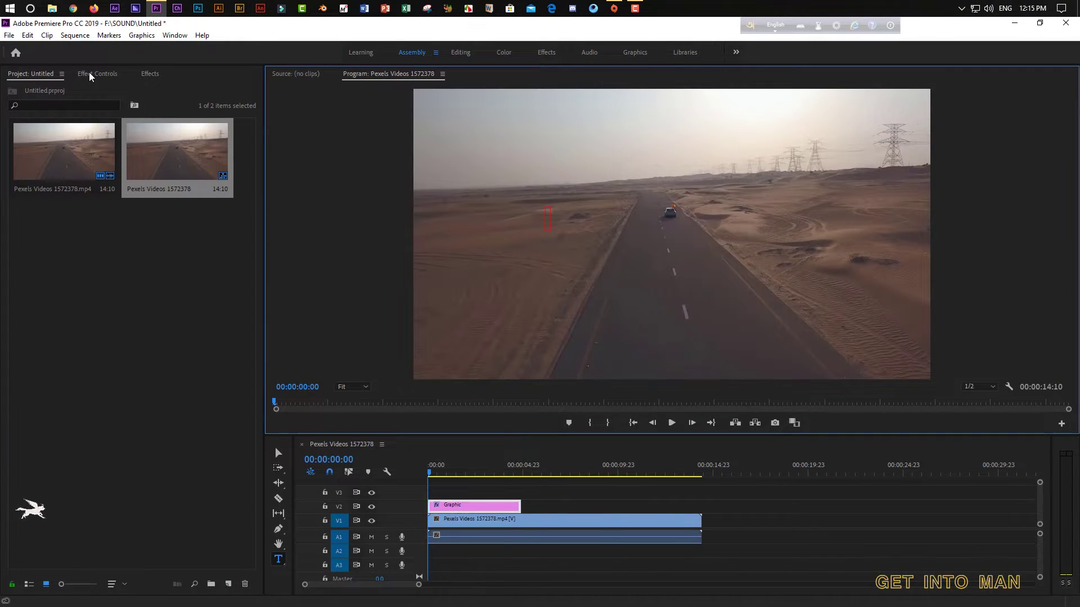
- Filter the font list for 'ANSI' and apply Siyam Rupali ANSI to the text graphic
left_click(90, 75)
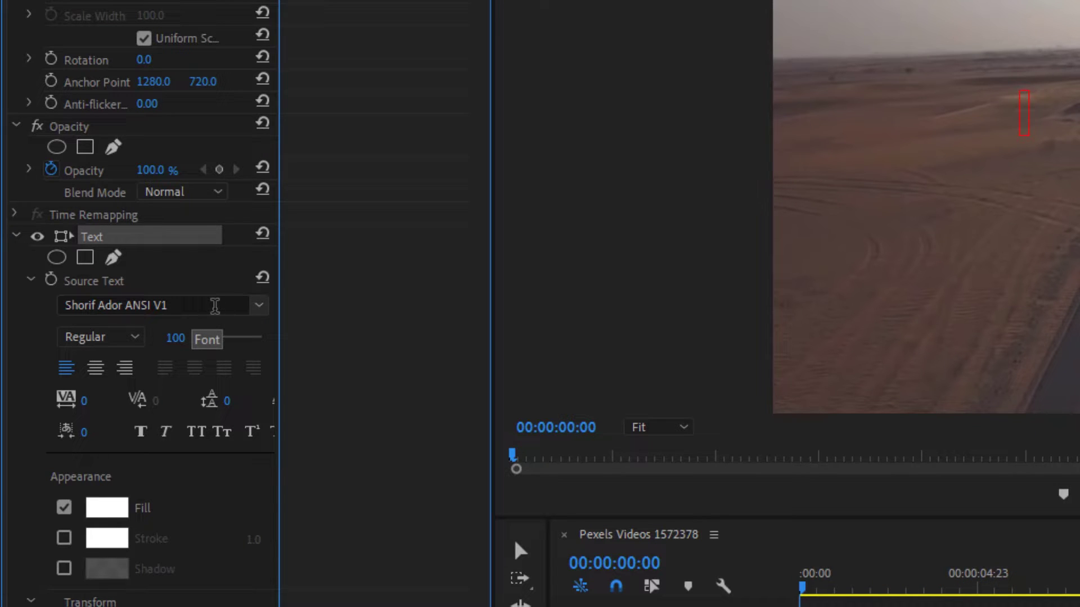
left_click(212, 305)
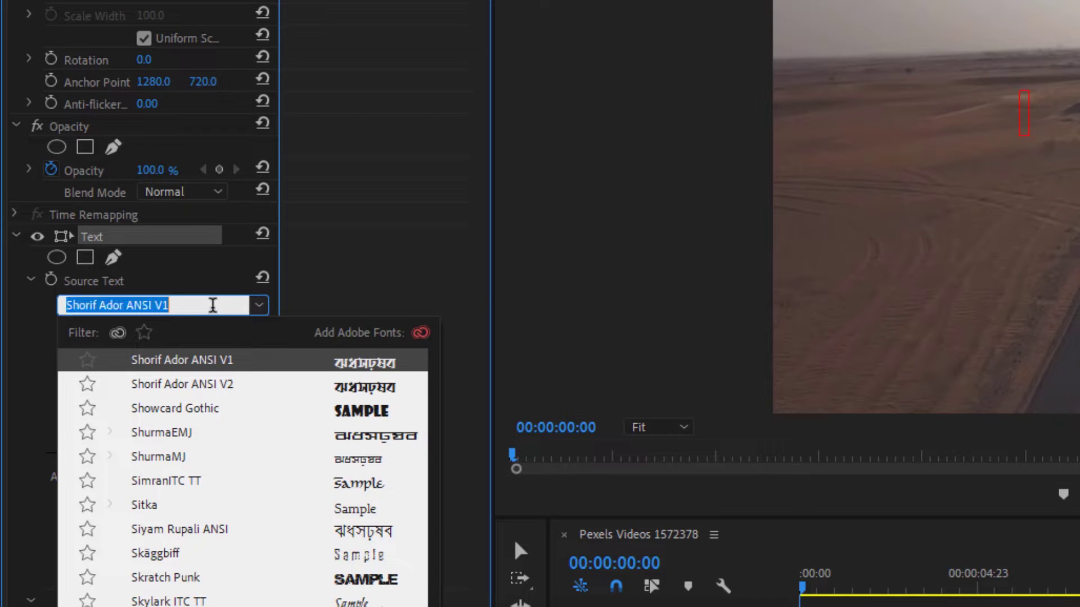
type("AN")
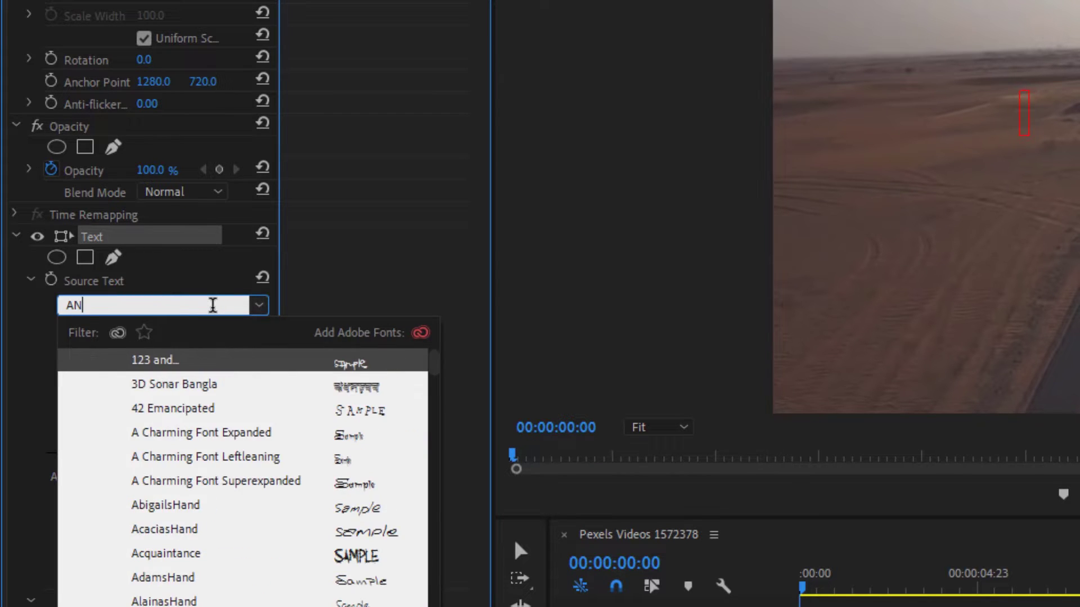
type("SI")
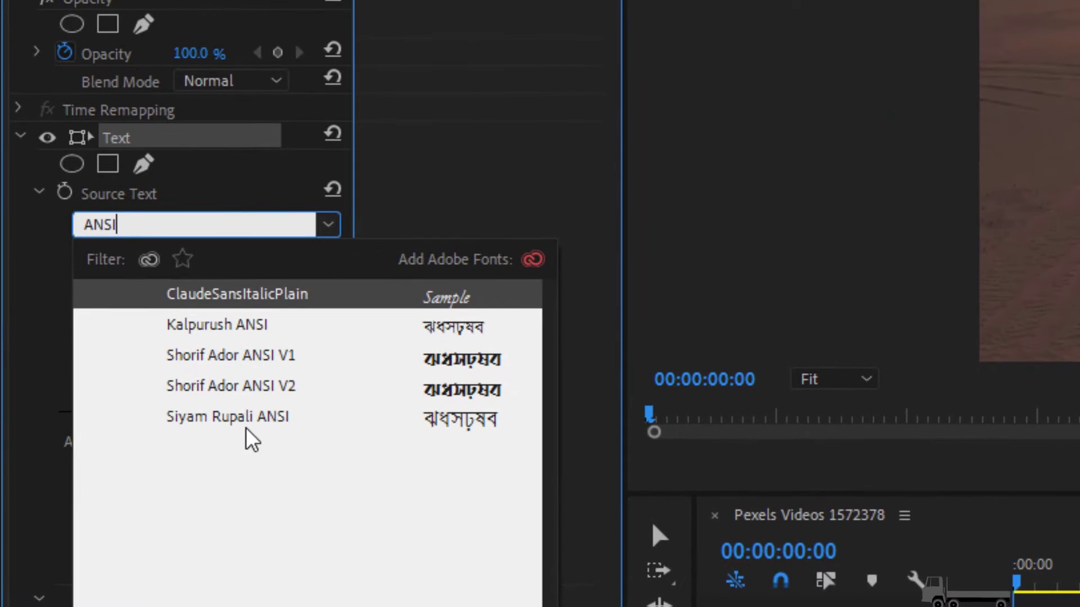
left_click(235, 428)
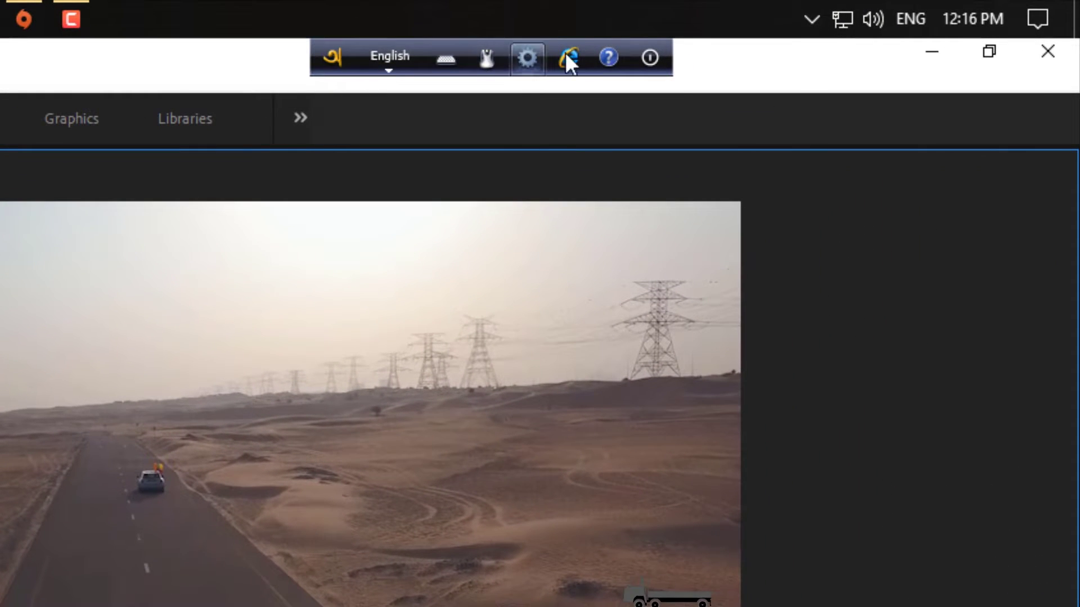
- Switch Avro's Bangla output from Unicode to ANSI and accept the ANSI warning
left_click(529, 57)
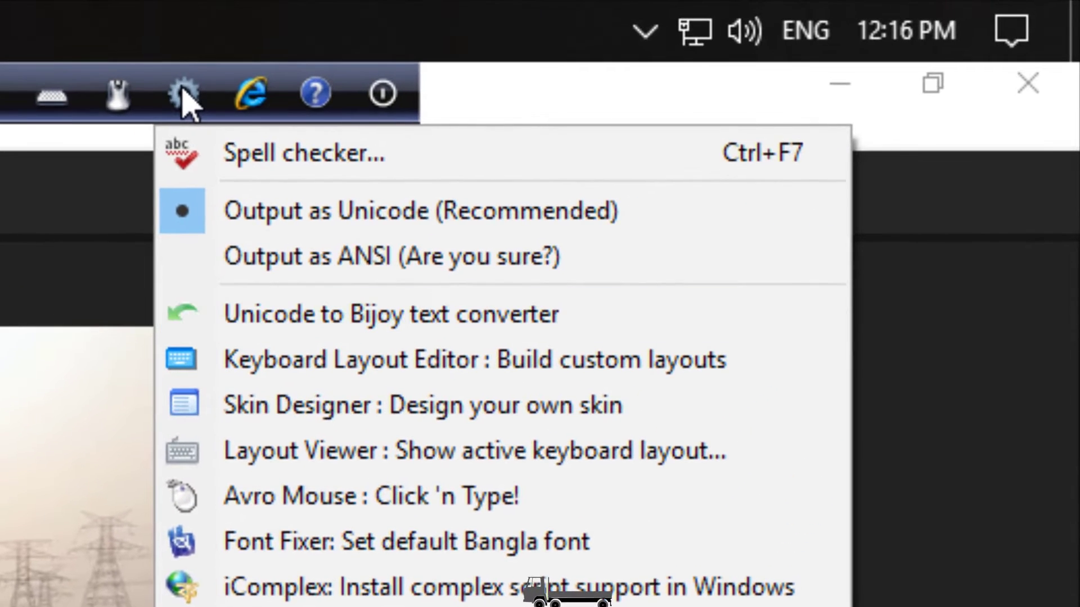
key("Down")
key("Down")
key("Down")
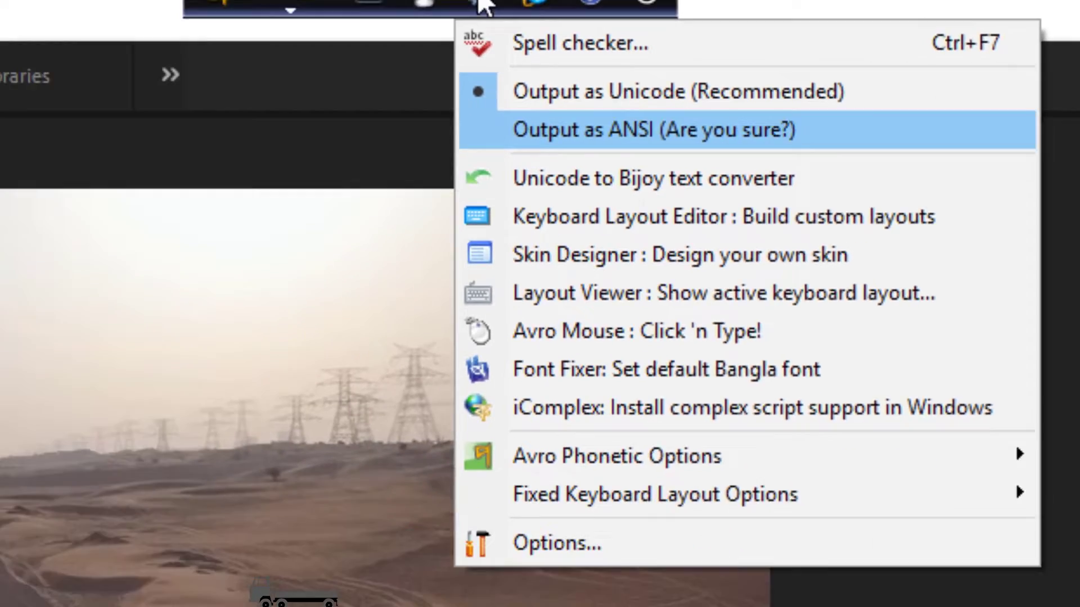
key("Return")
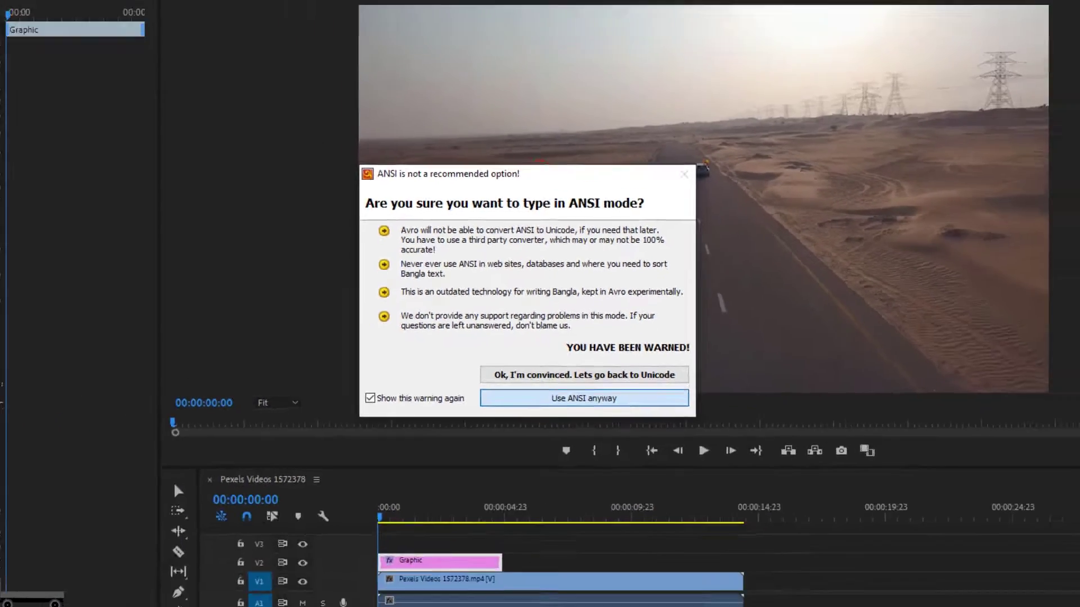
left_click(593, 466)
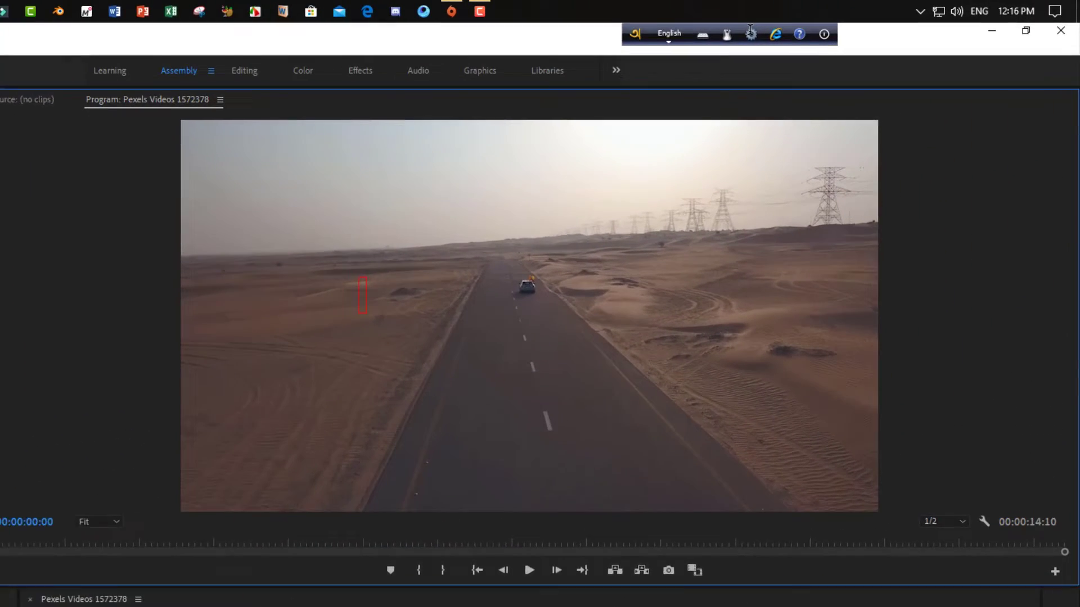
- Clear the garbled text and switch Avro from English to Bangla input mode
type("রসড়")
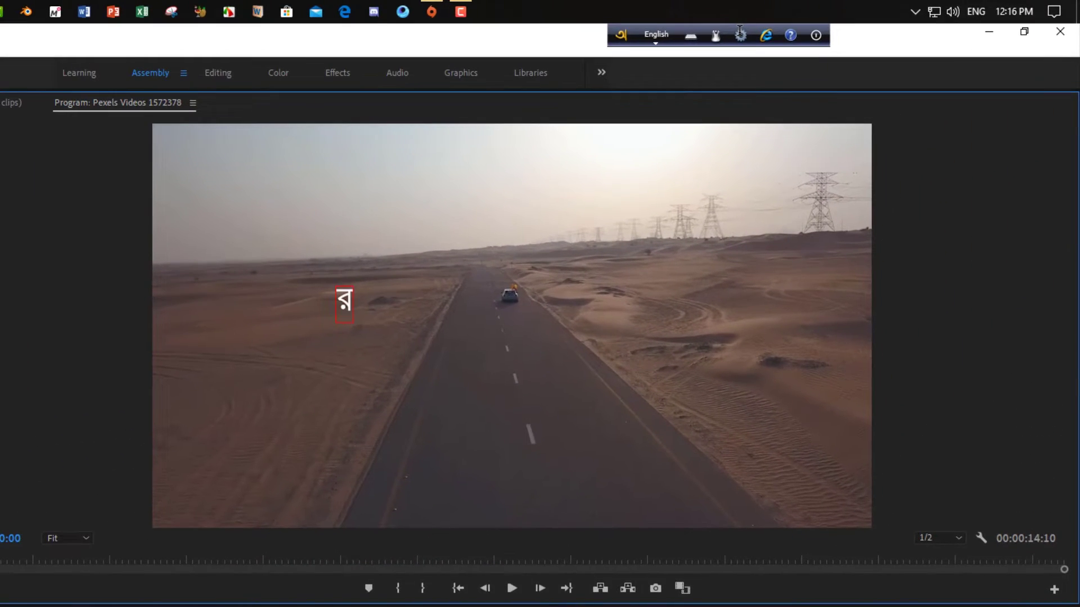
type("ৎধহ")
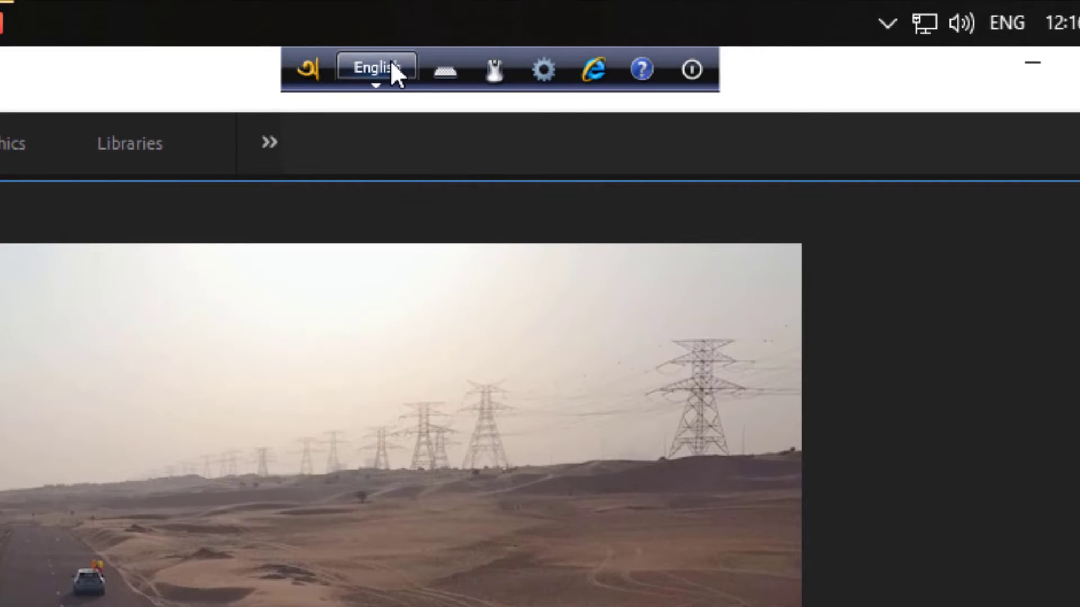
left_click(384, 63)
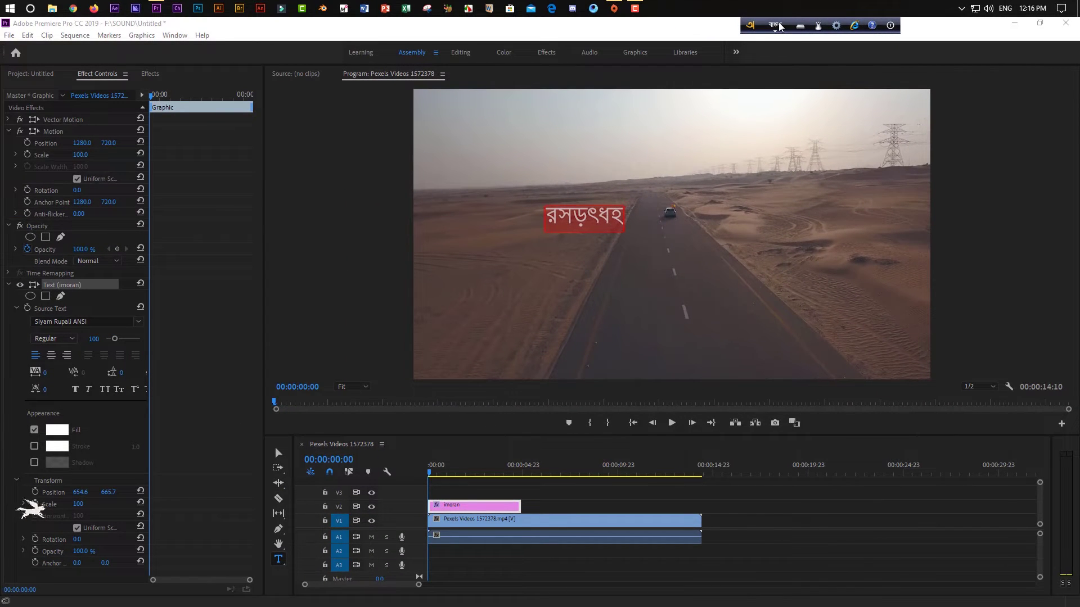
left_click(779, 27)
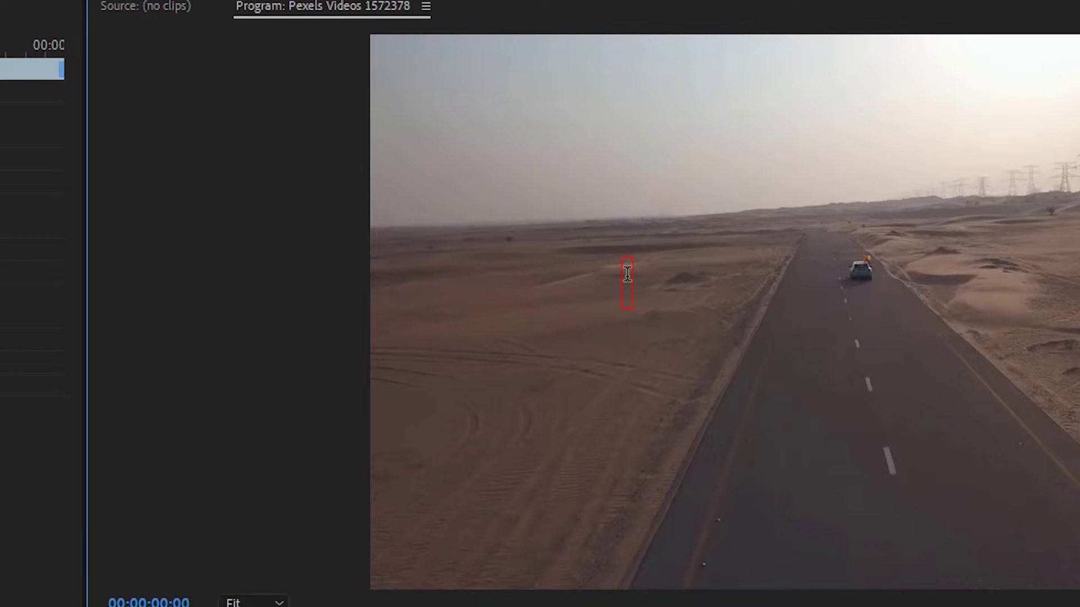
- Type the Bangla name phonetically in Avro, commit it, and scale the text to 168
type("i")
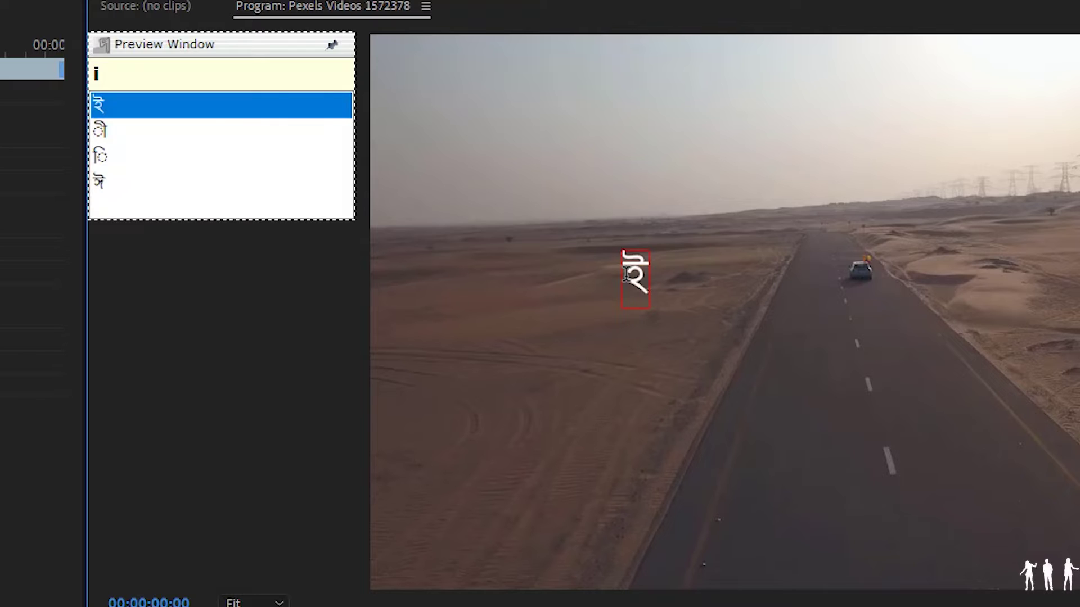
type("moran")
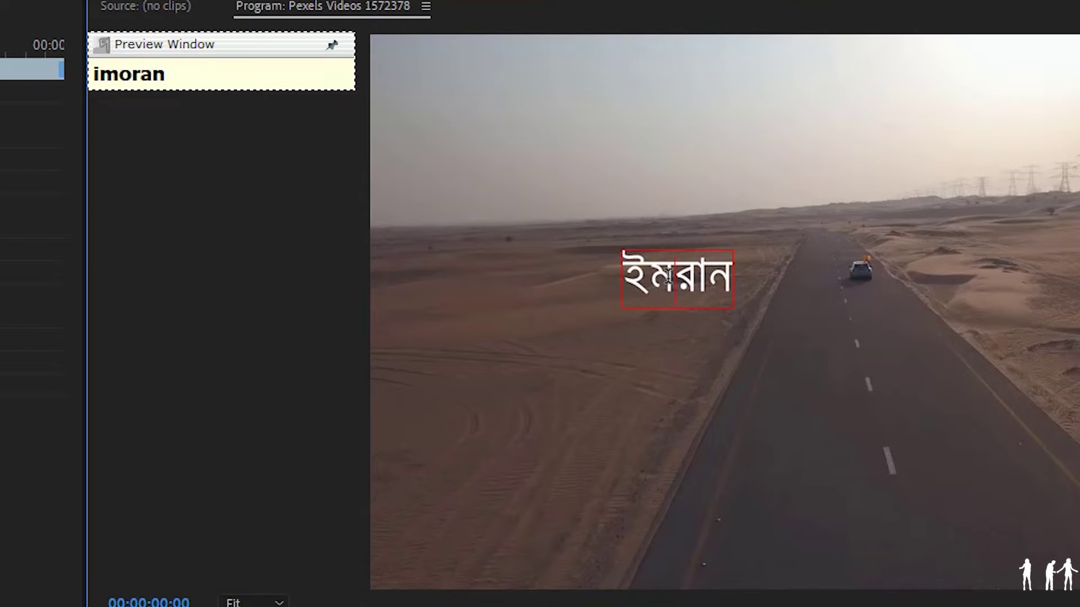
key("Return")
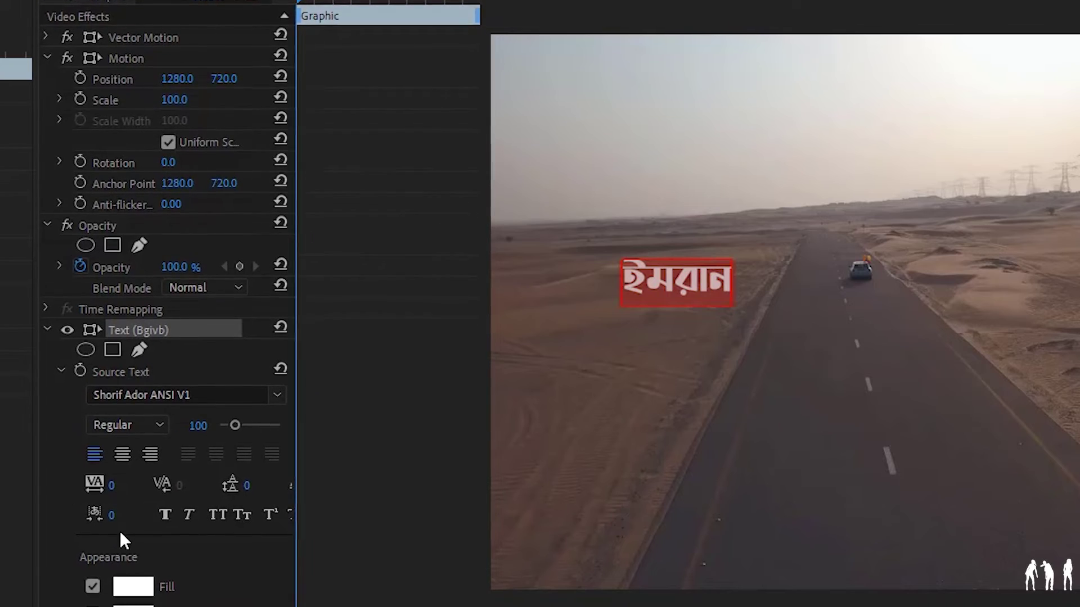
mouse_move(173, 99)
left_mouse_down()
mouse_move(194, 101)
mouse_move(186, 3)
left_mouse_up()
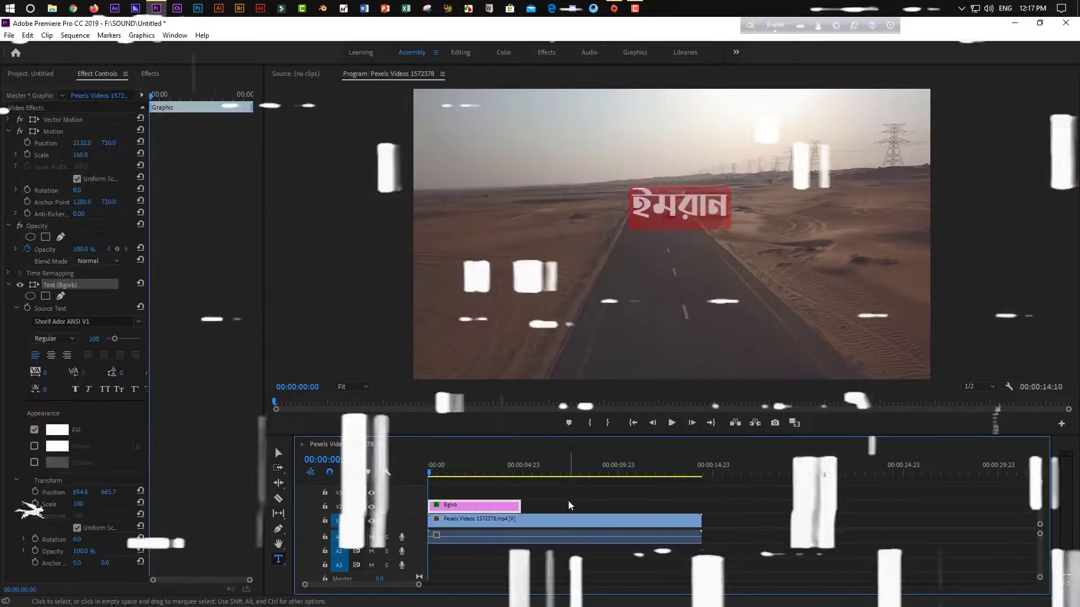
left_click(447, 498)
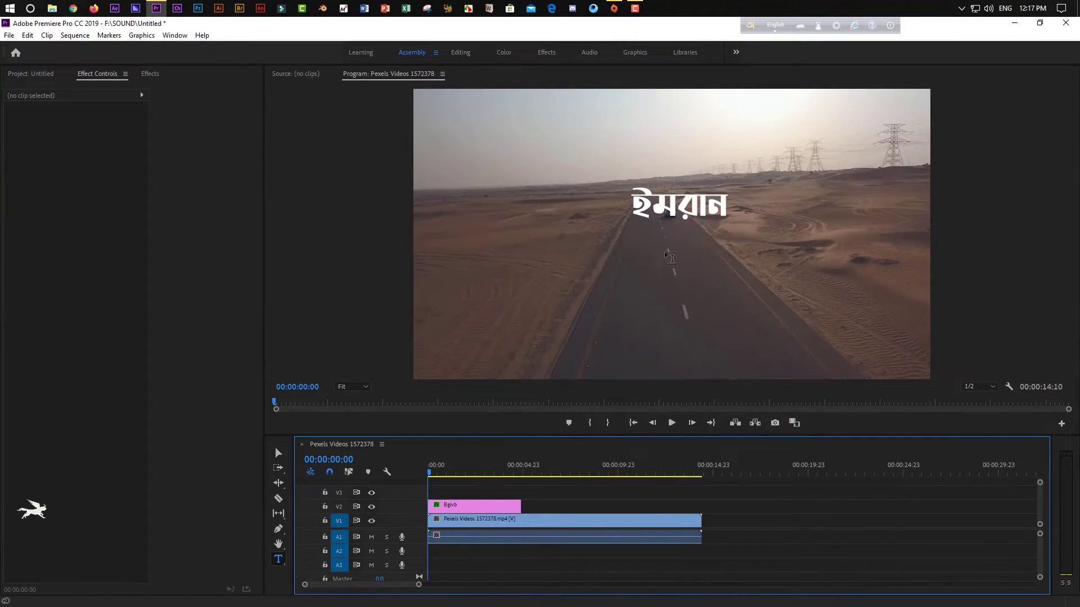
left_click(450, 506)
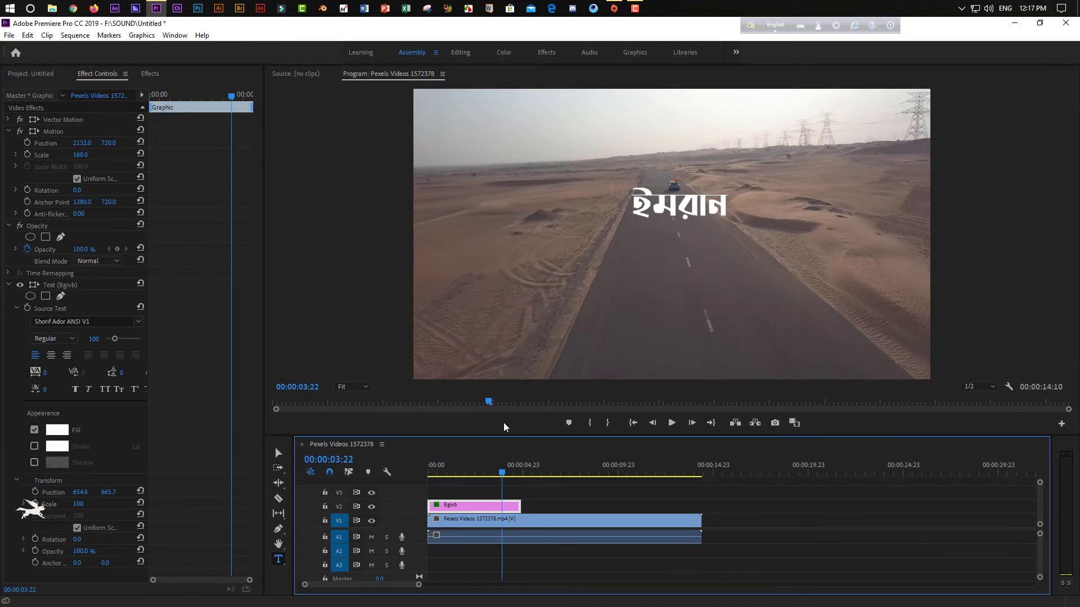
key("Home")
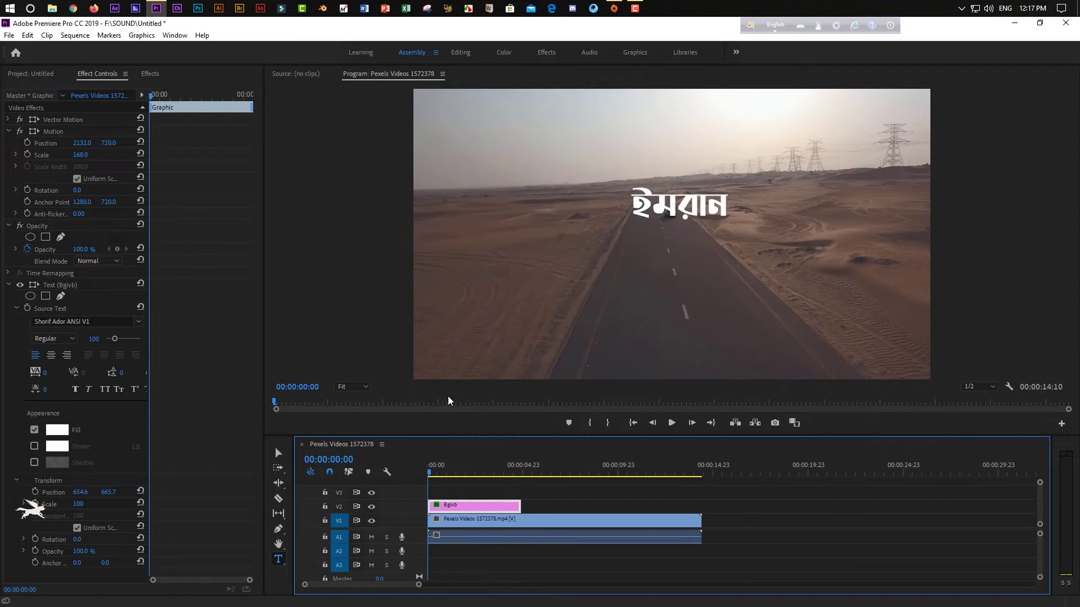